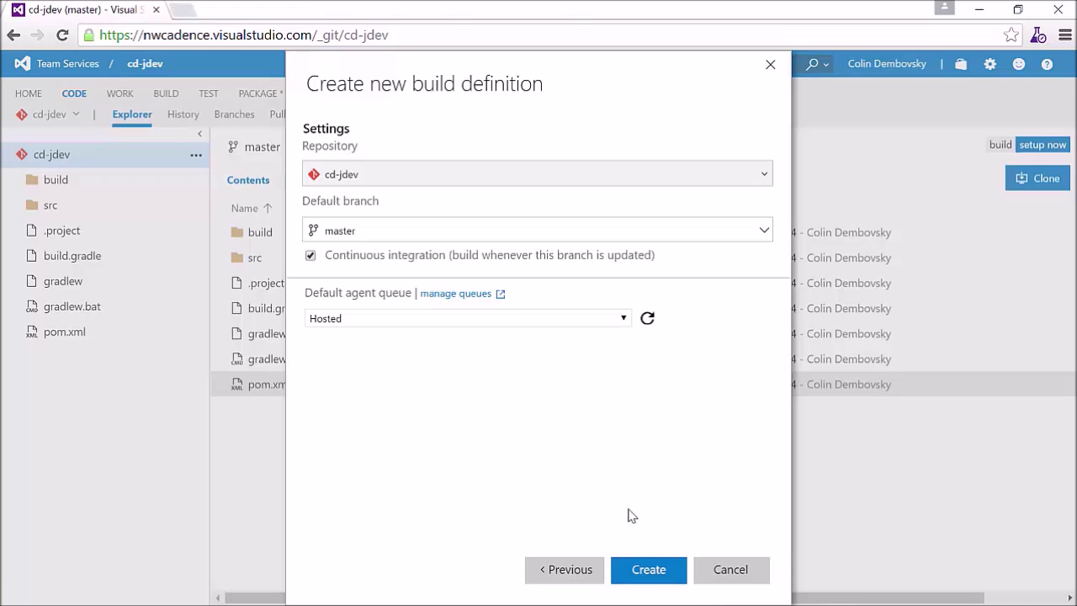
# Create the build definition for cd-jdev's master branch with continuous integration and the Hosted queue, and choose pom.xml as the Maven POM file
pyautogui.click(642, 572)
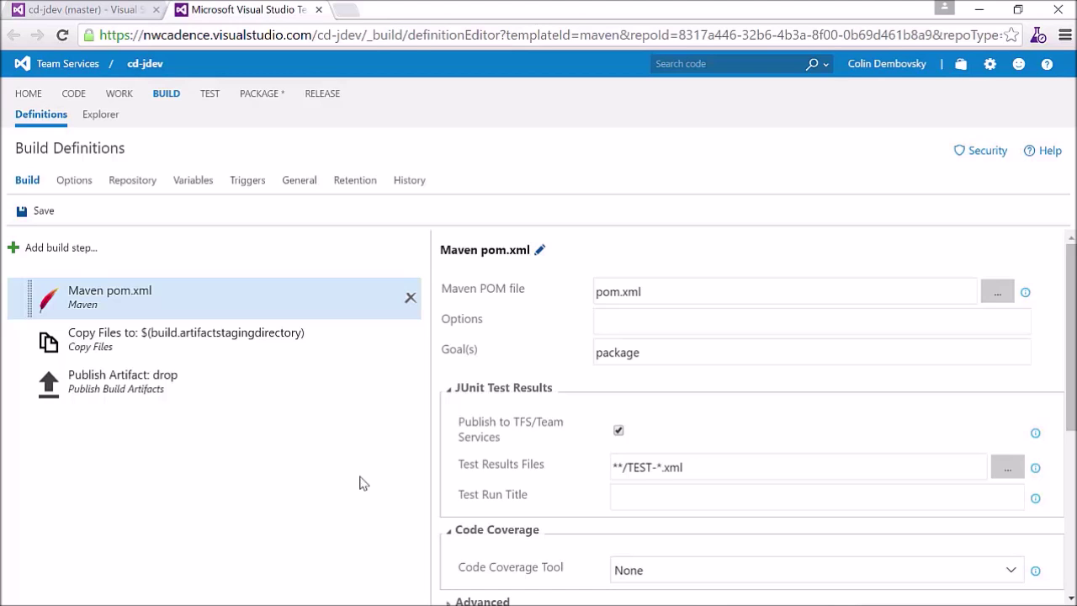
pyautogui.click(997, 291)
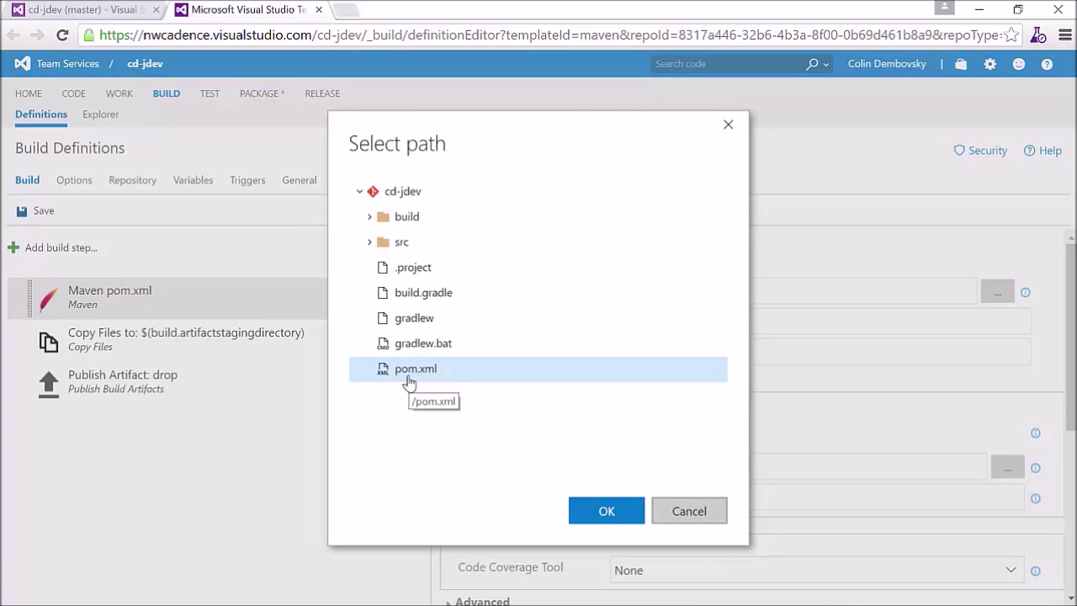
pyautogui.click(584, 512)
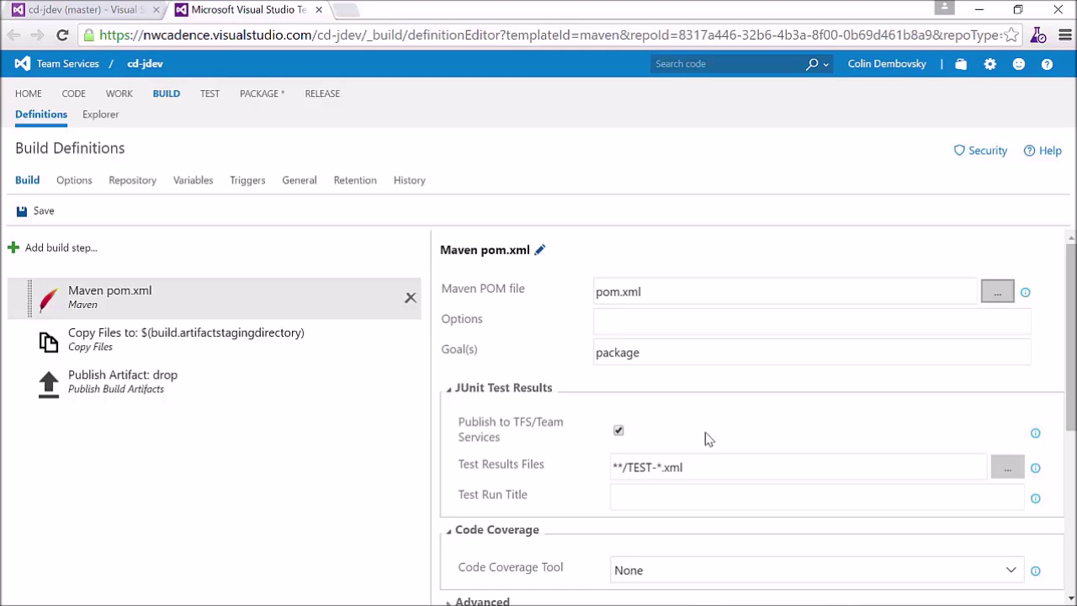
# In the Copy Files build step, set the source folder to $(build.sourcesdirectory)/target and the contents to *.*
pyautogui.click(143, 341)
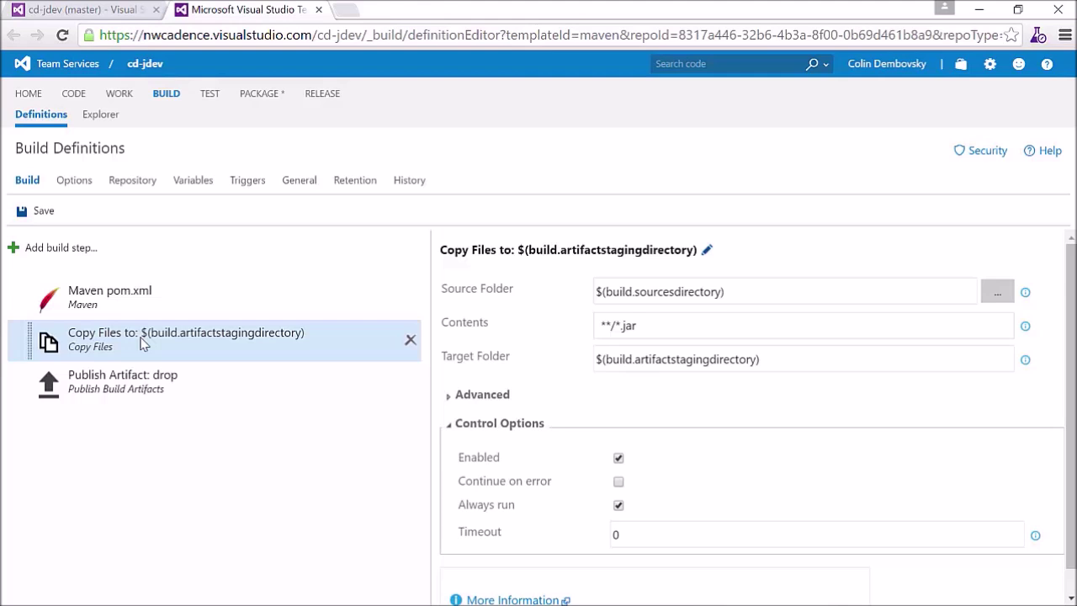
pyautogui.click(764, 289)
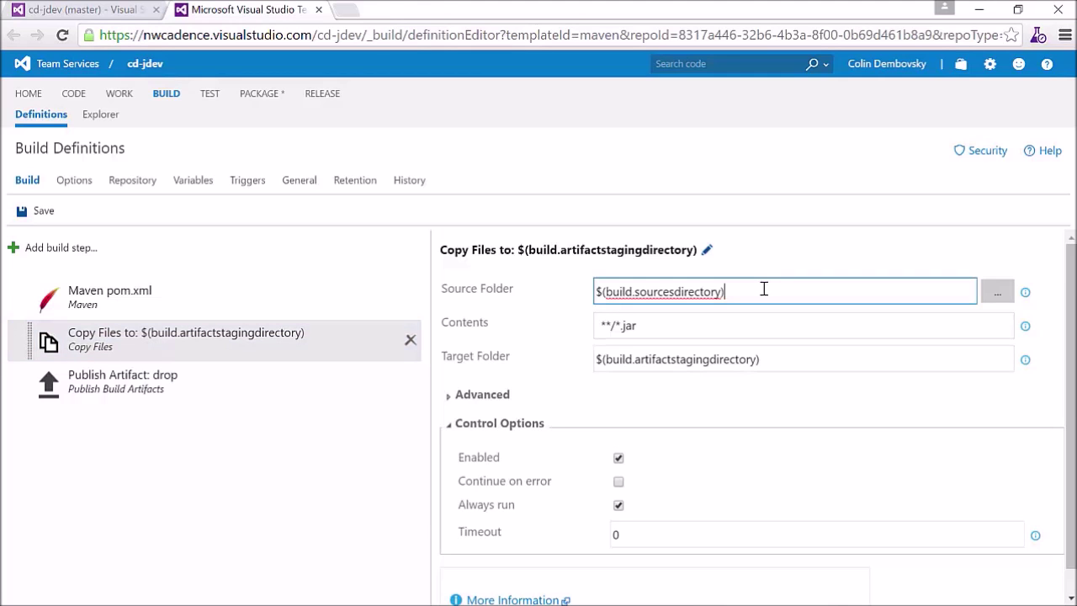
pyautogui.write('/target')
pyautogui.doubleClick(649, 327)
pyautogui.press('BackSpace')
pyautogui.press('BackSpace')
pyautogui.press('BackSpace')
pyautogui.press('BackSpace')
pyautogui.press('BackSpace')
pyautogui.press('BackSpace')
pyautogui.write('*.*')
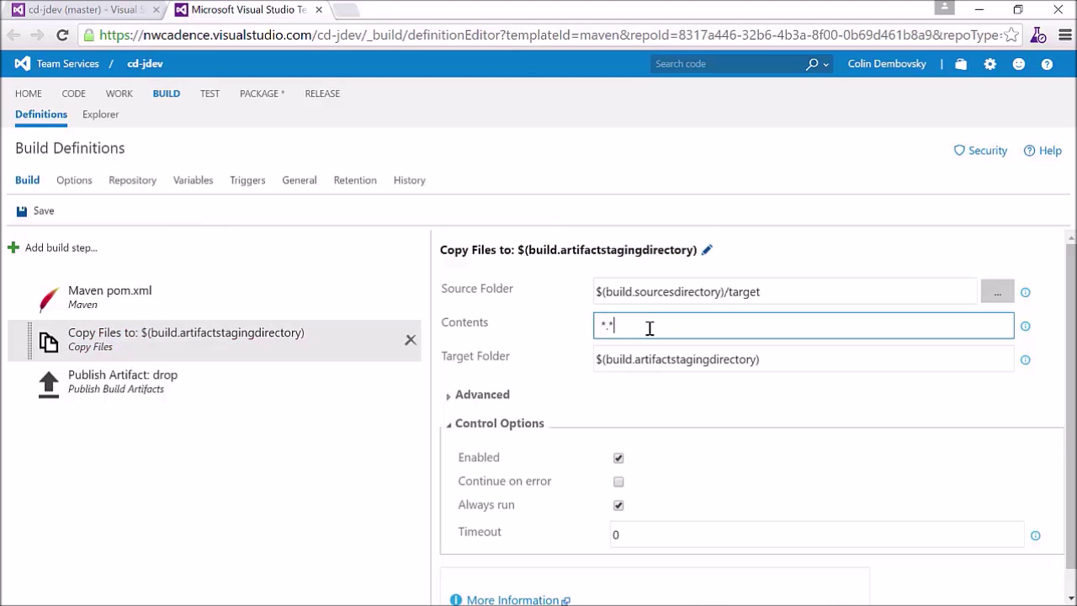
# Check the Publish Artifact step's settings and save the build definition as "Maven Build"
pyautogui.click(163, 397)
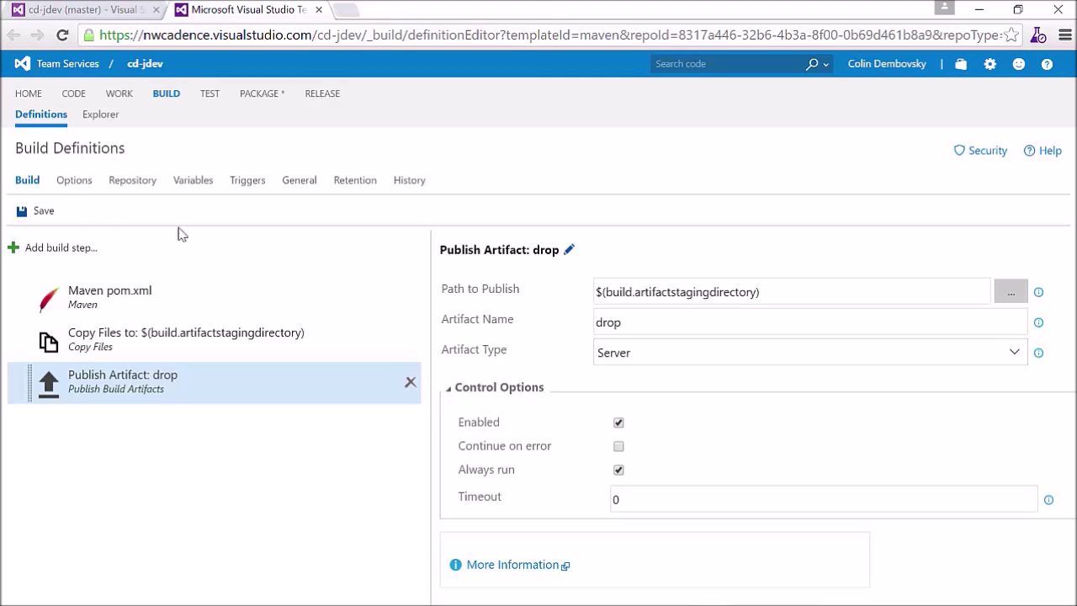
pyautogui.click(29, 217)
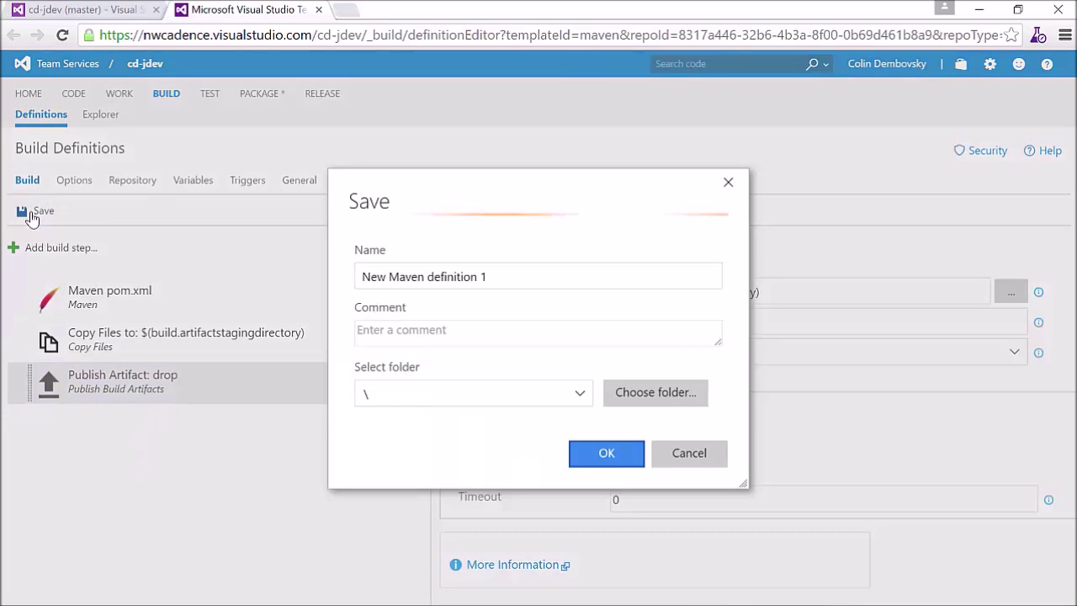
pyautogui.tripleClick(544, 277)
pyautogui.write('Maven B')
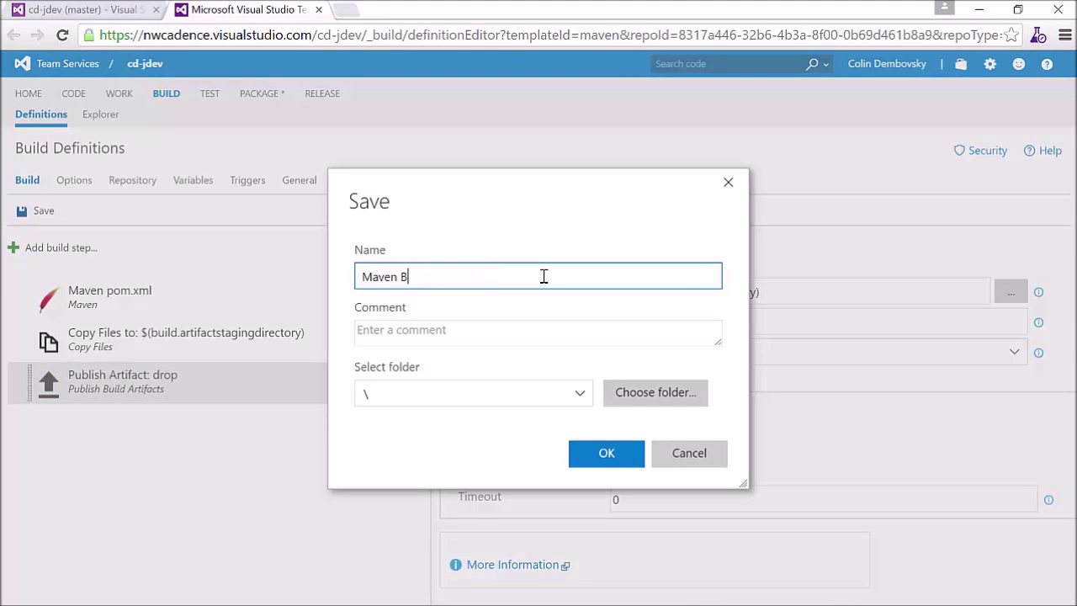
pyautogui.write('uild')
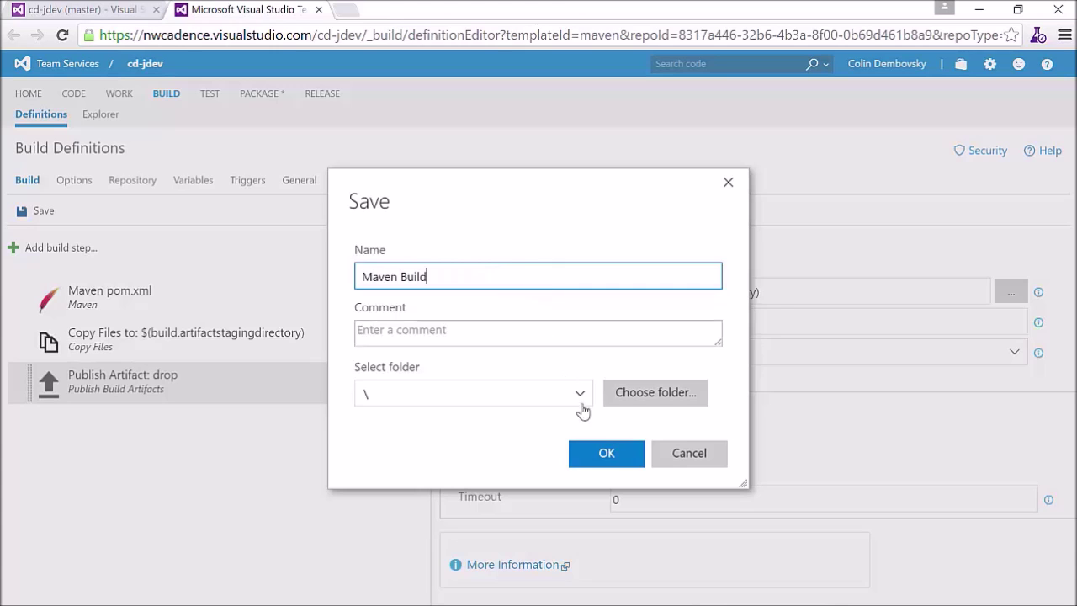
pyautogui.click(606, 461)
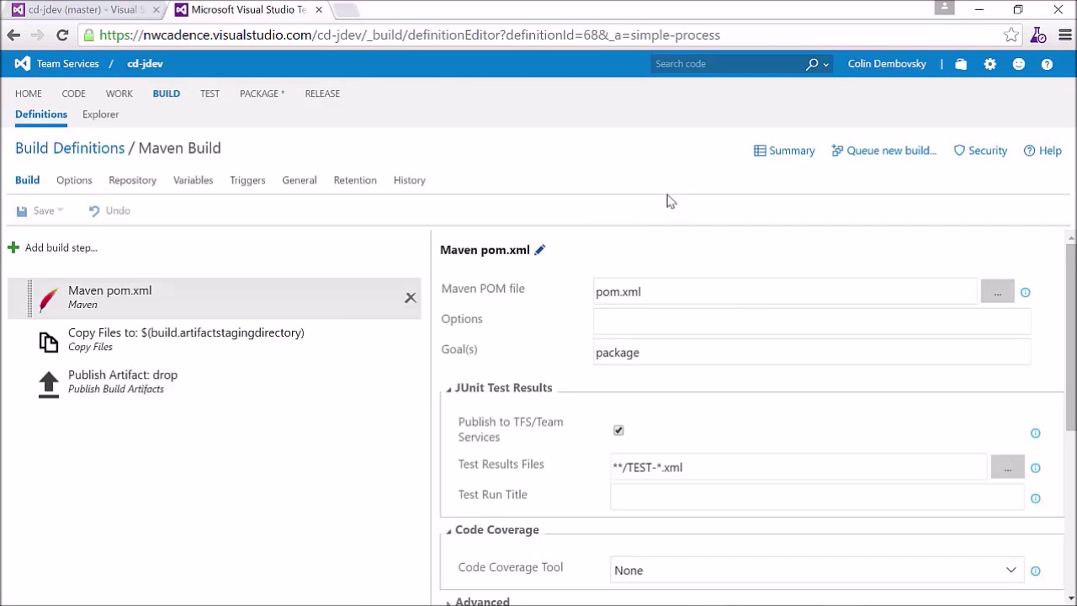
# Queue a build of Maven Build for the master branch on the Hosted queue and review its summary
pyautogui.click(865, 153)
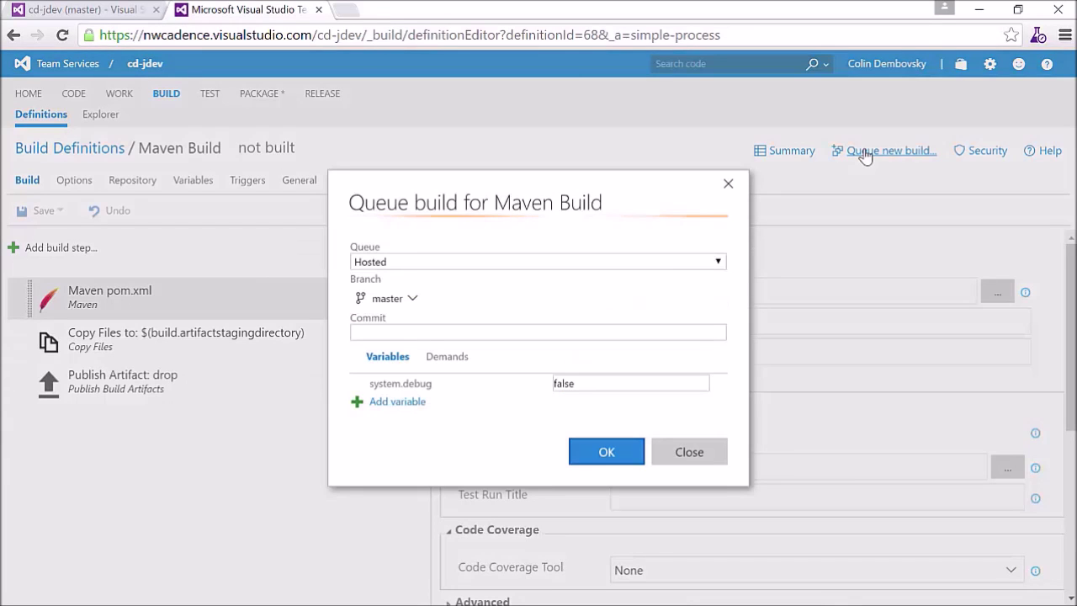
pyautogui.click(605, 454)
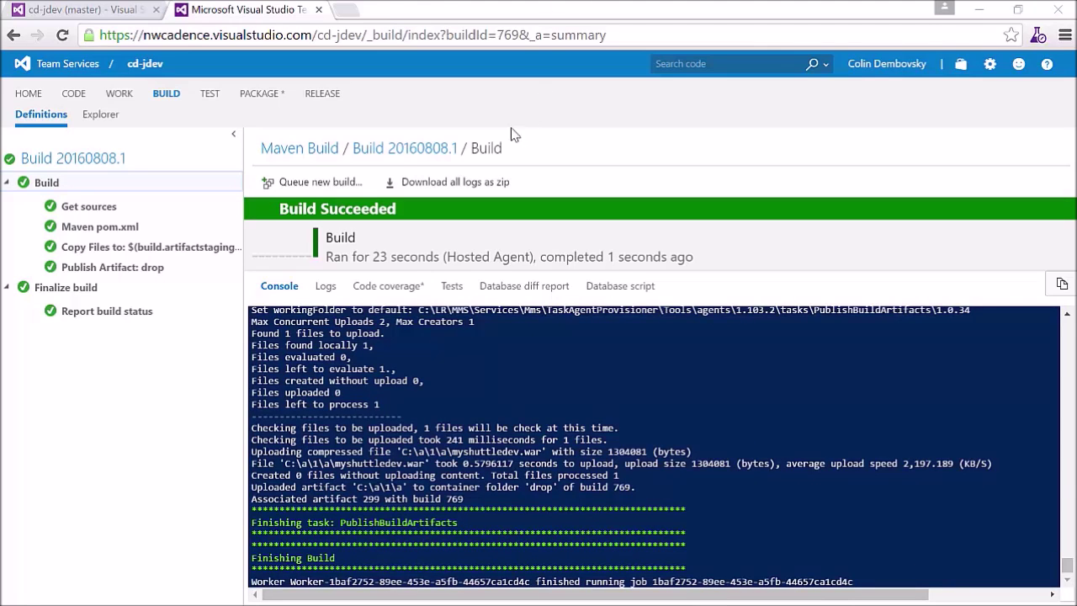
pyautogui.click(402, 149)
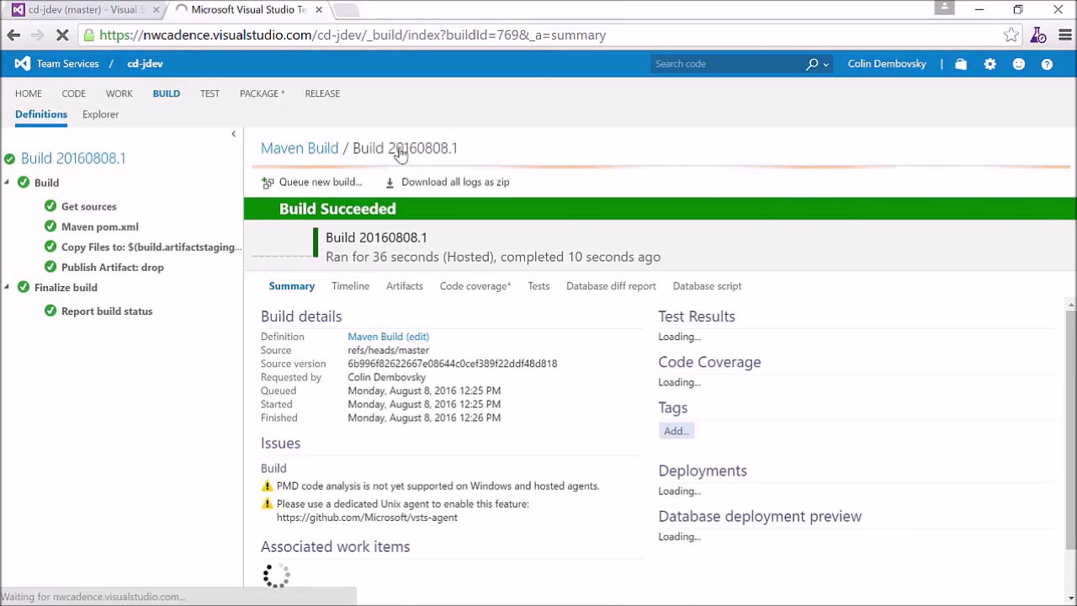
pyautogui.moveTo(1070, 313); pyautogui.dragTo(1062, 412)
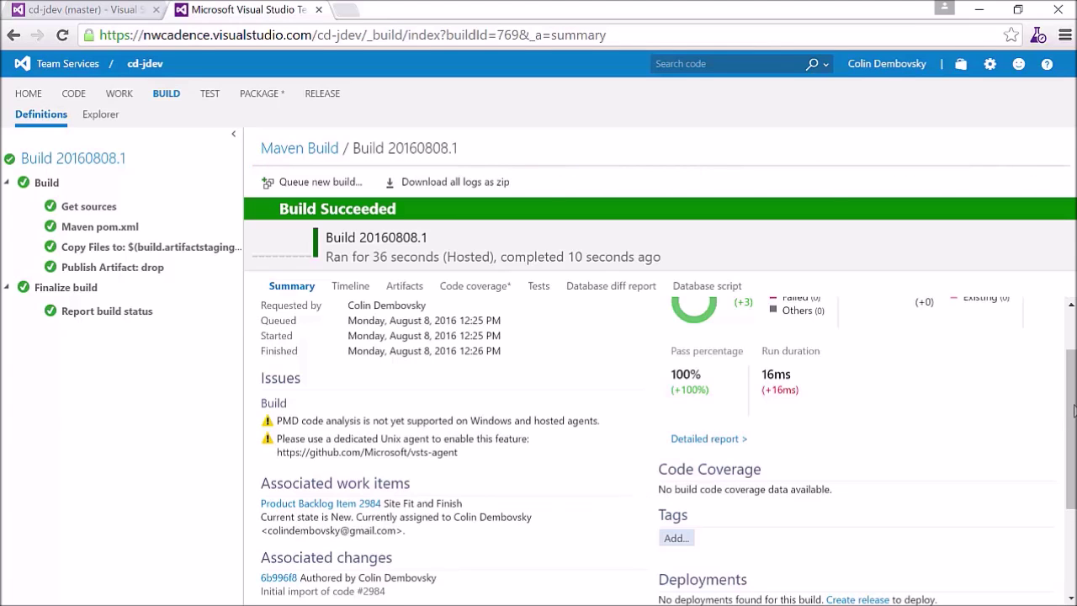
pyautogui.scroll(2, 1073, 409)
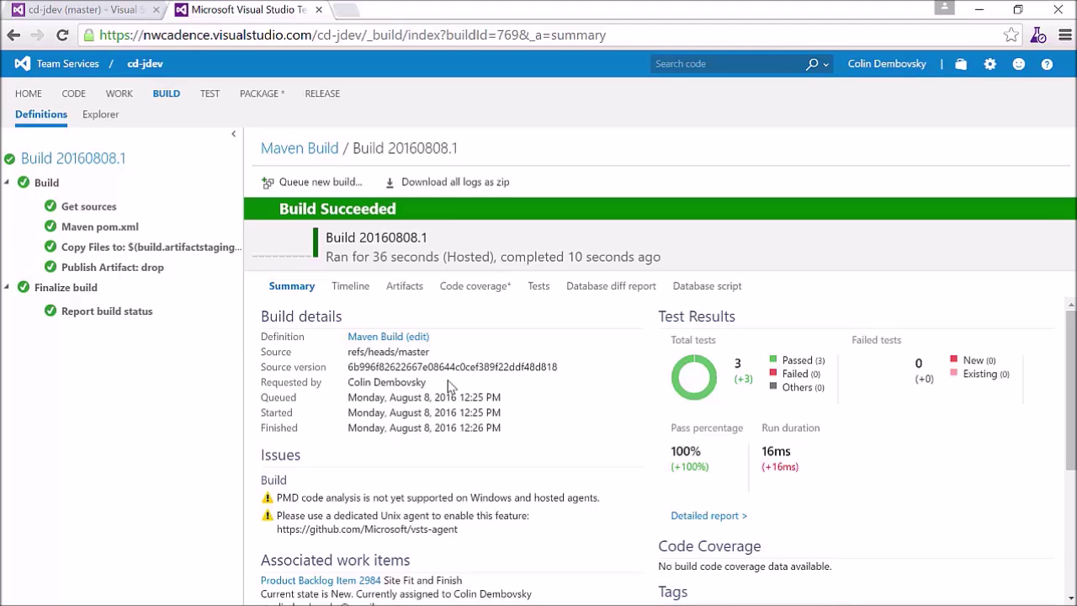
# Edit the Maven Build definition to use JaCoCo as the Maven step's code coverage tool, and save the change
pyautogui.click(318, 156)
pyautogui.click(926, 154)
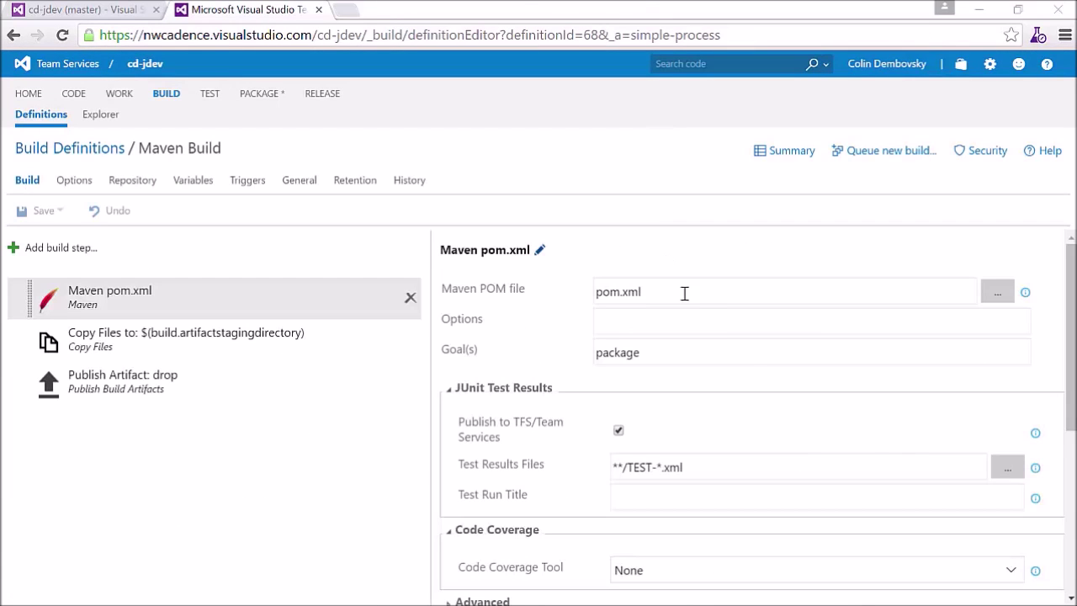
pyautogui.moveTo(1071, 387); pyautogui.dragTo(1070, 429)
pyautogui.scroll(-2, 1069, 429)
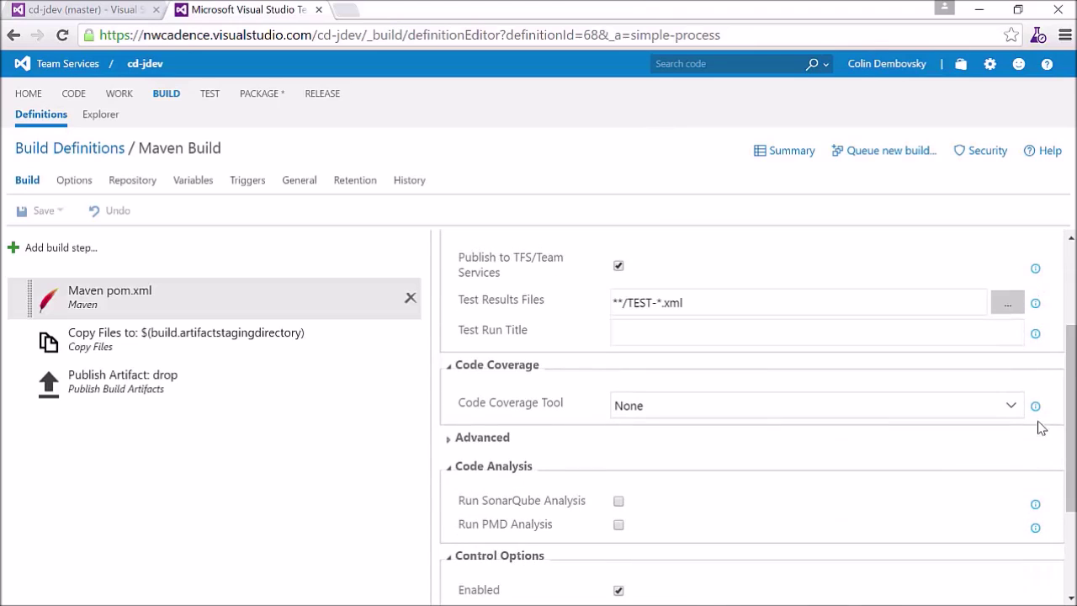
pyautogui.click(1013, 412)
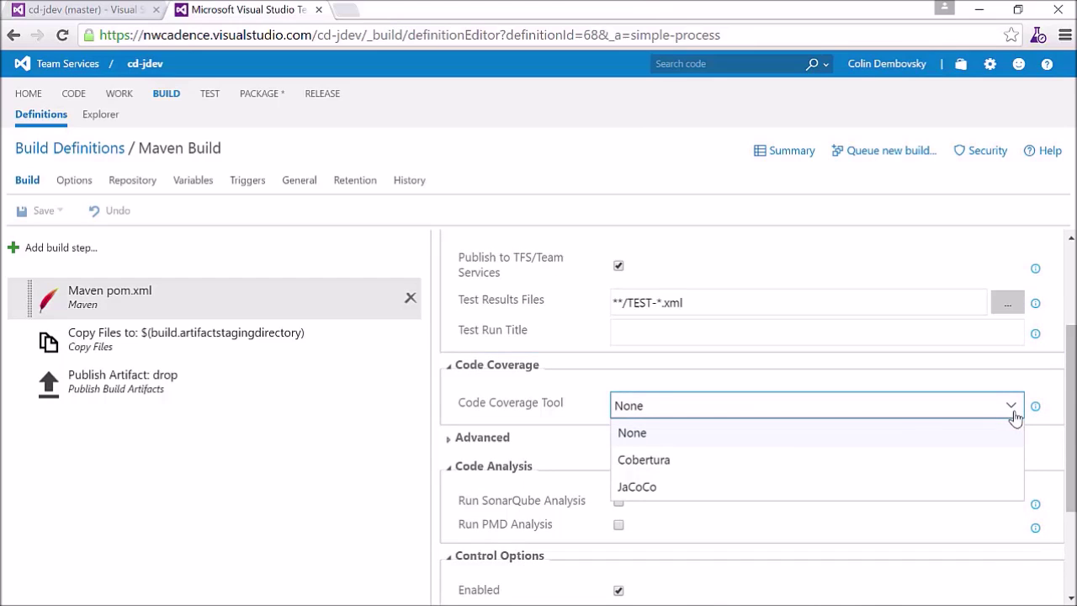
pyautogui.click(668, 488)
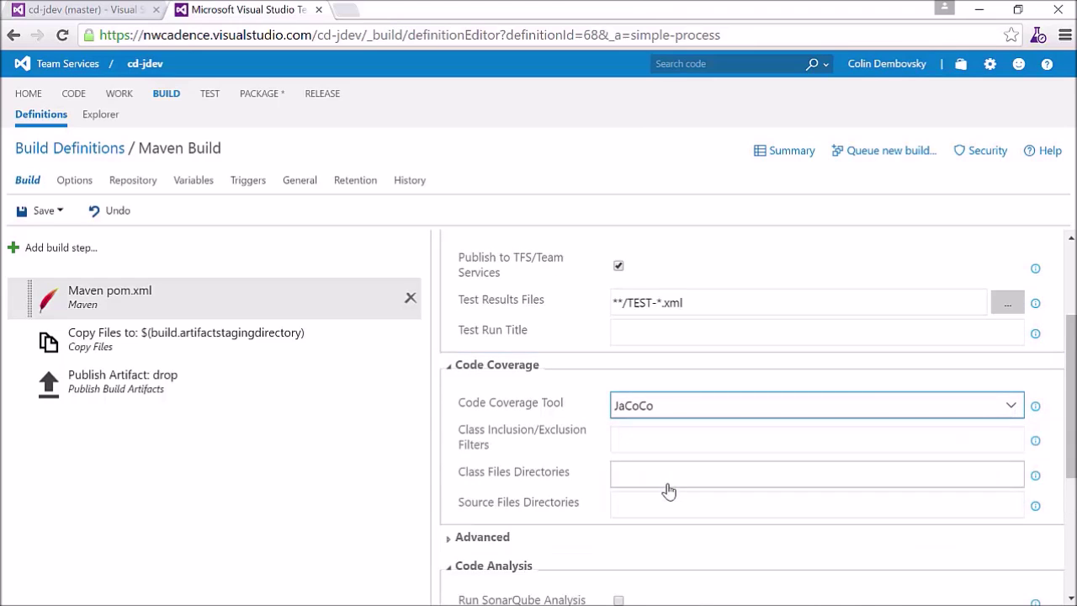
pyautogui.click(37, 217)
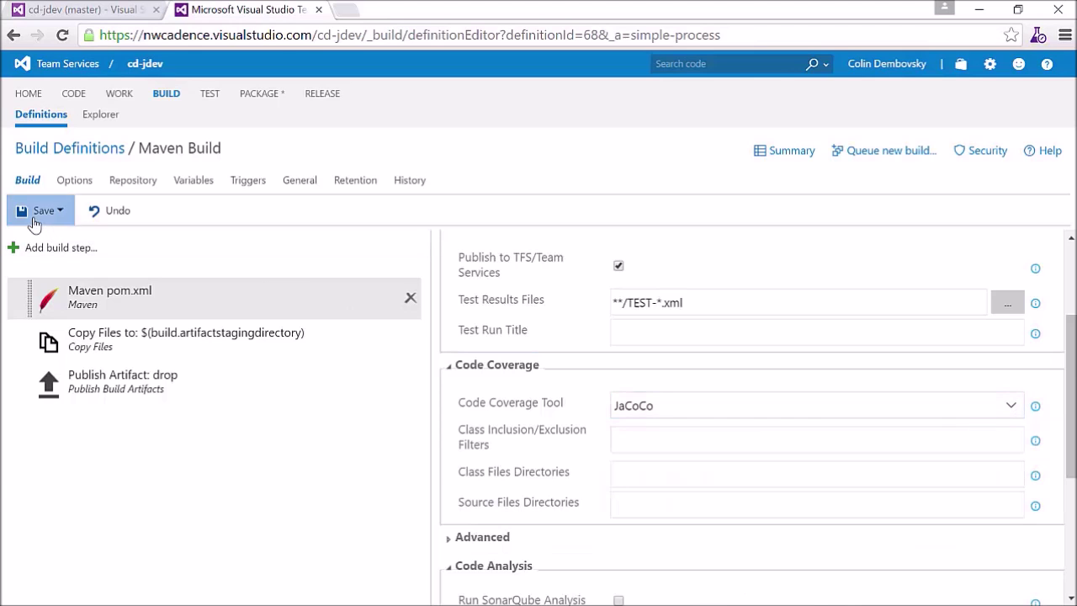
pyautogui.click(603, 423)
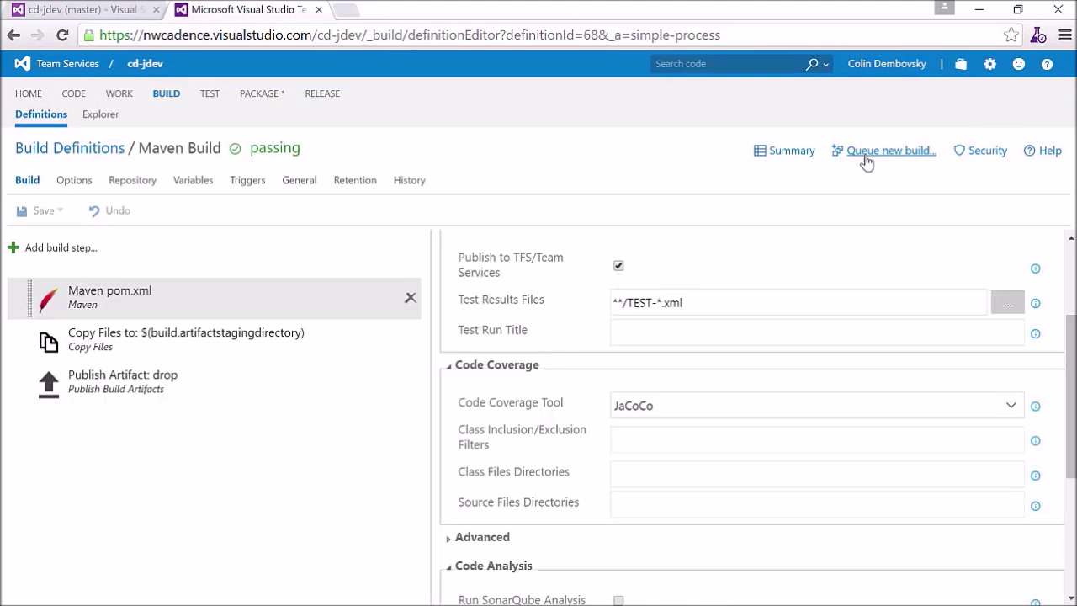
# Queue another build of the updated definition and review the code coverage results in its summary
pyautogui.click(866, 160)
pyautogui.click(620, 454)
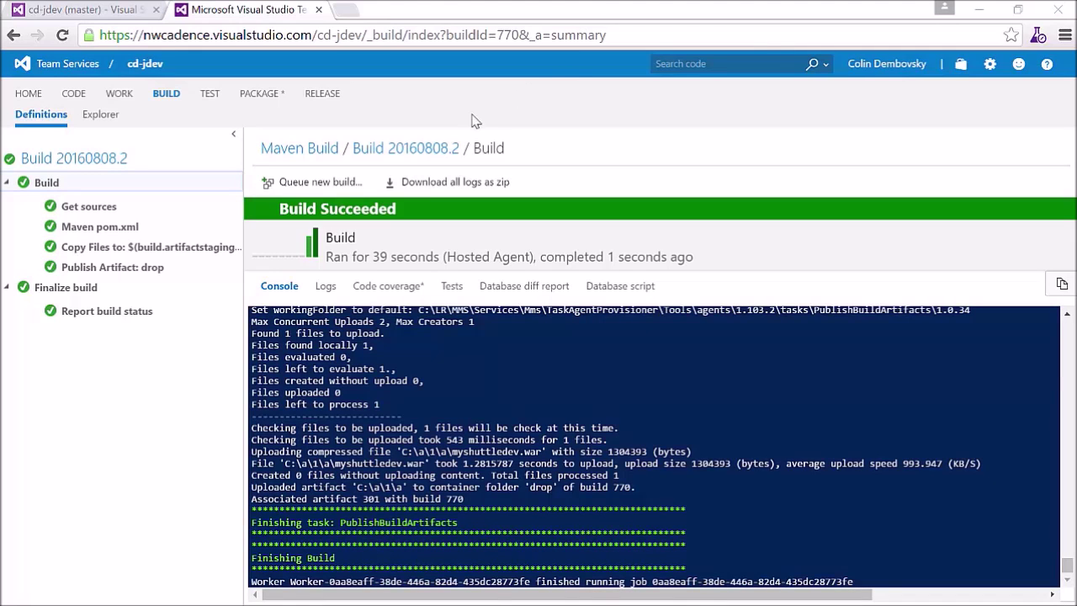
pyautogui.click(417, 150)
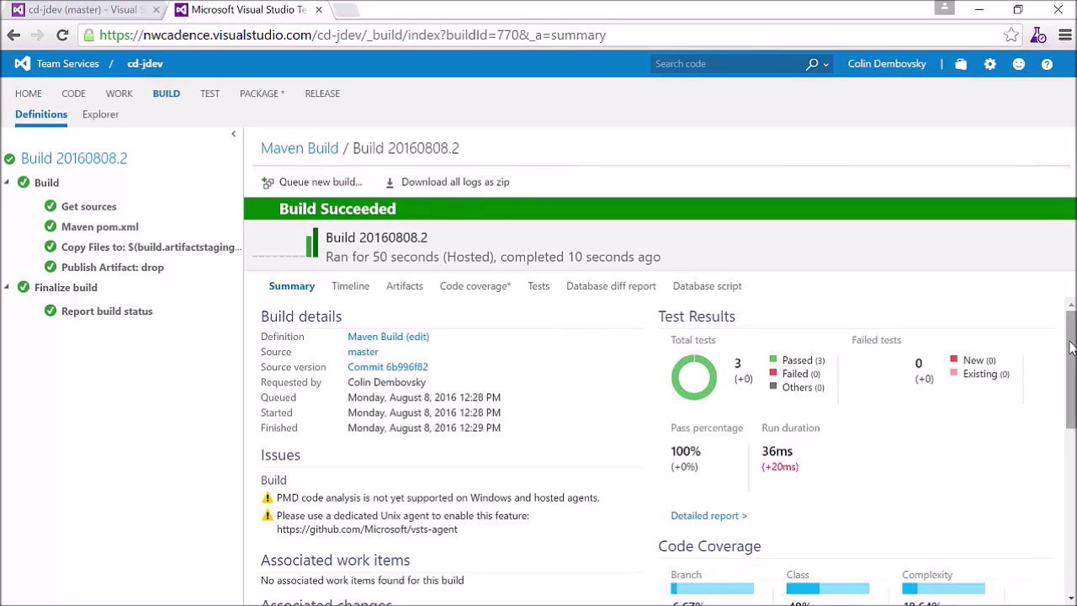
pyautogui.moveTo(1070, 348); pyautogui.dragTo(1044, 434)
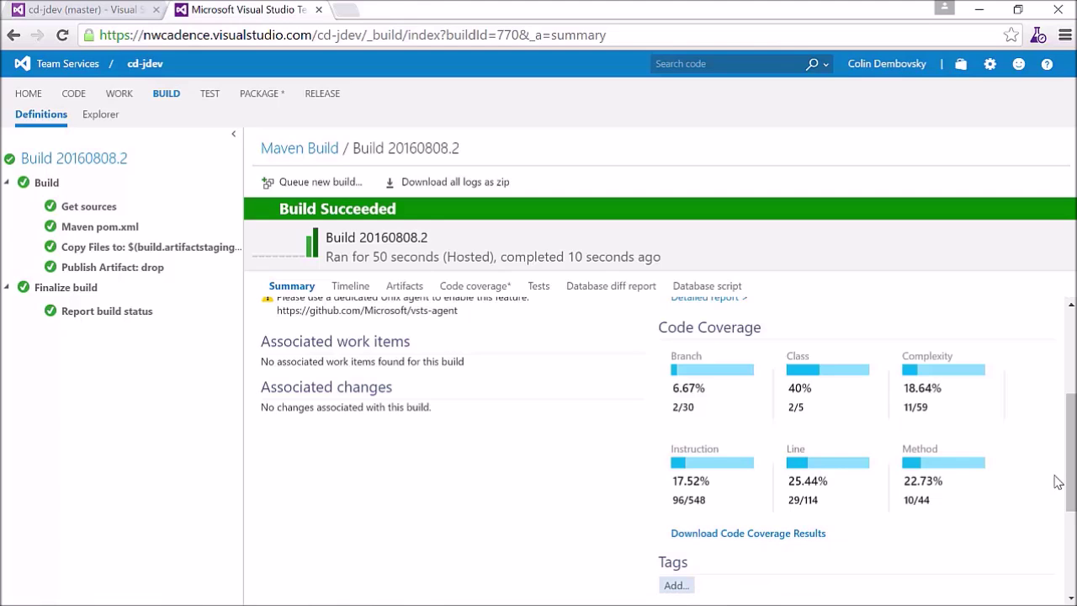
# Explore the build's drop artifact and expand its folder to examine the published files
pyautogui.click(404, 286)
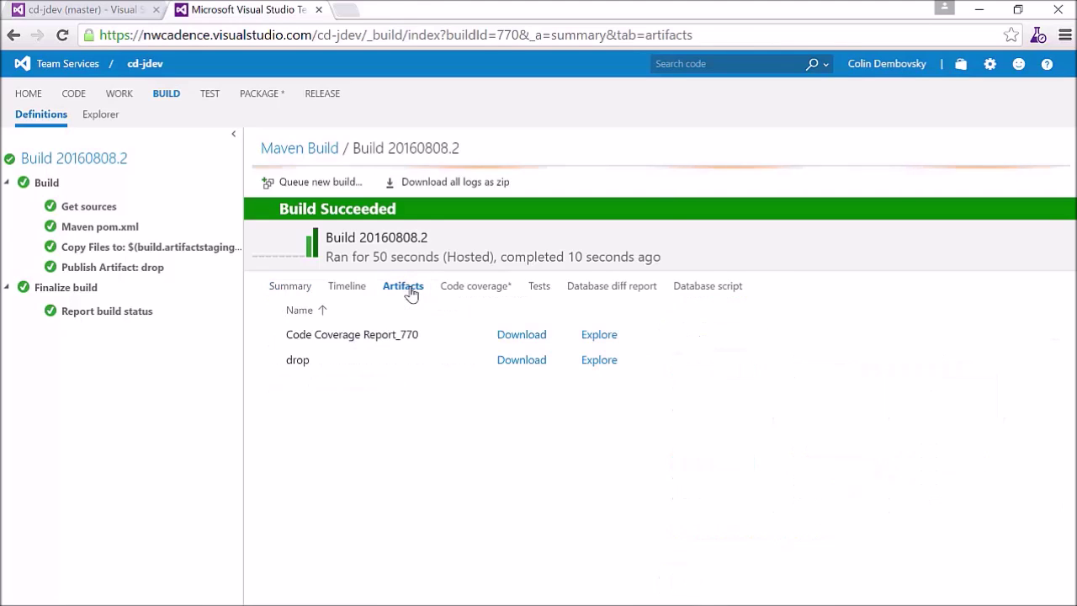
pyautogui.click(598, 361)
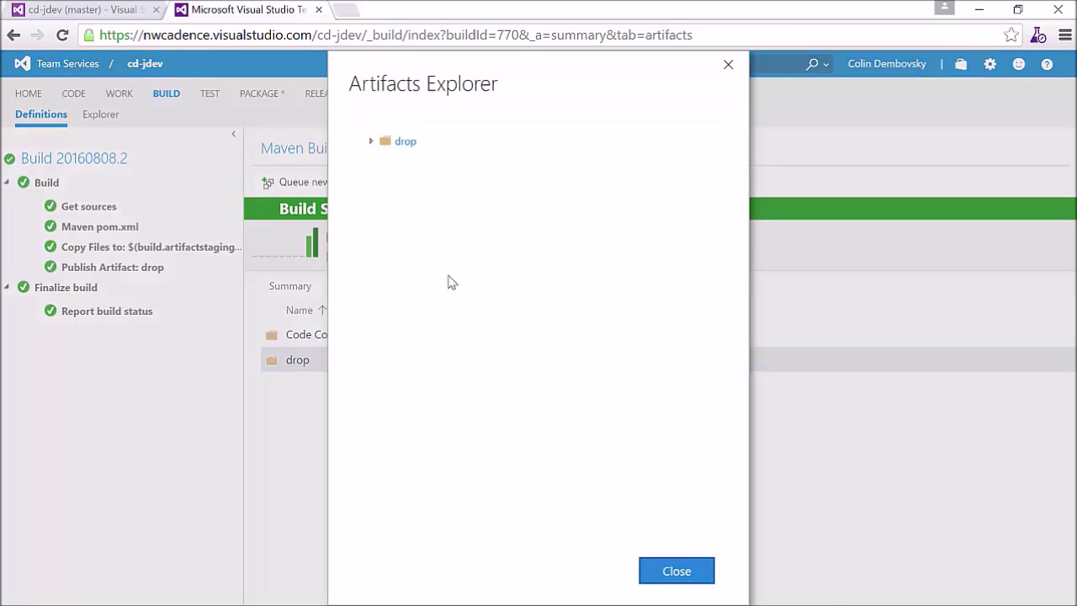
pyautogui.click(370, 141)
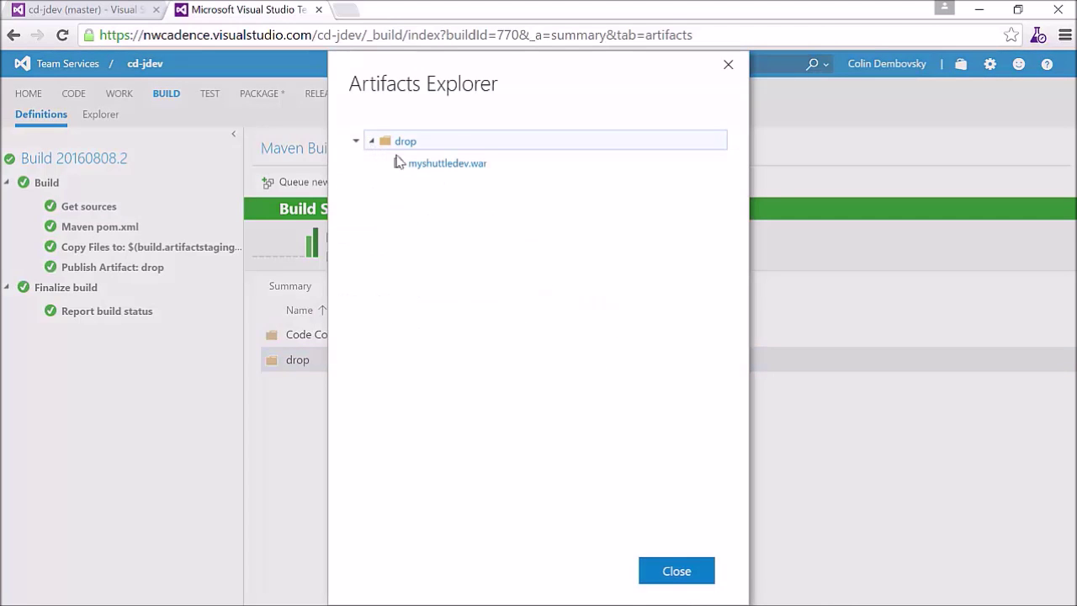